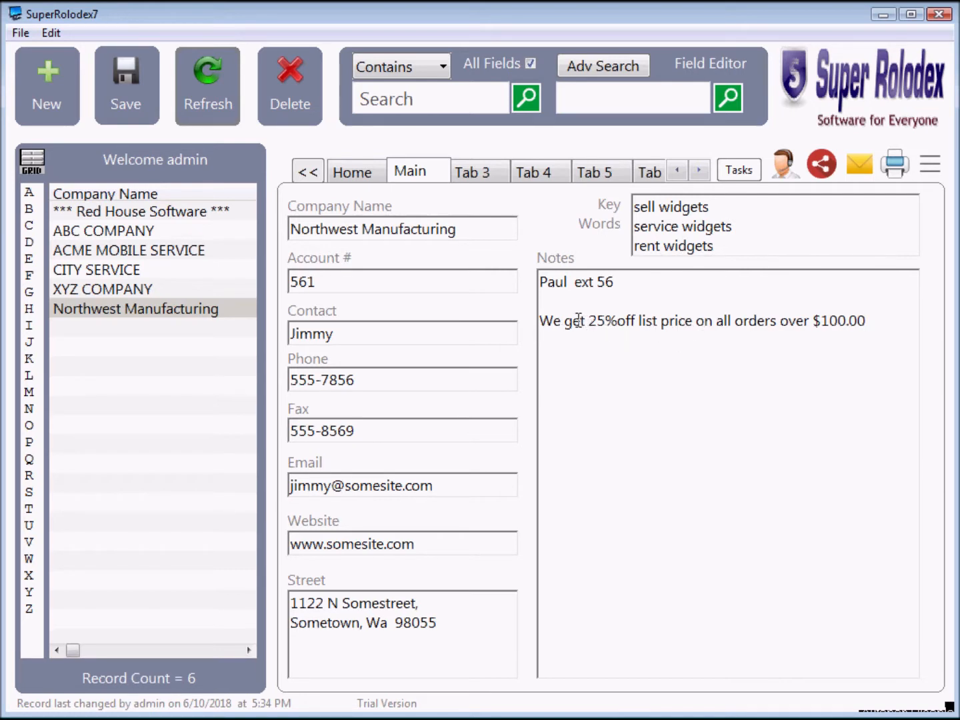
Step: Change the Northwest Manufacturing discount in Notes from 25% to 35% and save it
left_click_drag(590, 320, 597, 321)
type("3")
left_click(135, 105)
Step: Add a Key Words line after 'rent widgets': 'sell scaffolding, construction equipment'
left_click(772, 244)
key("Return")
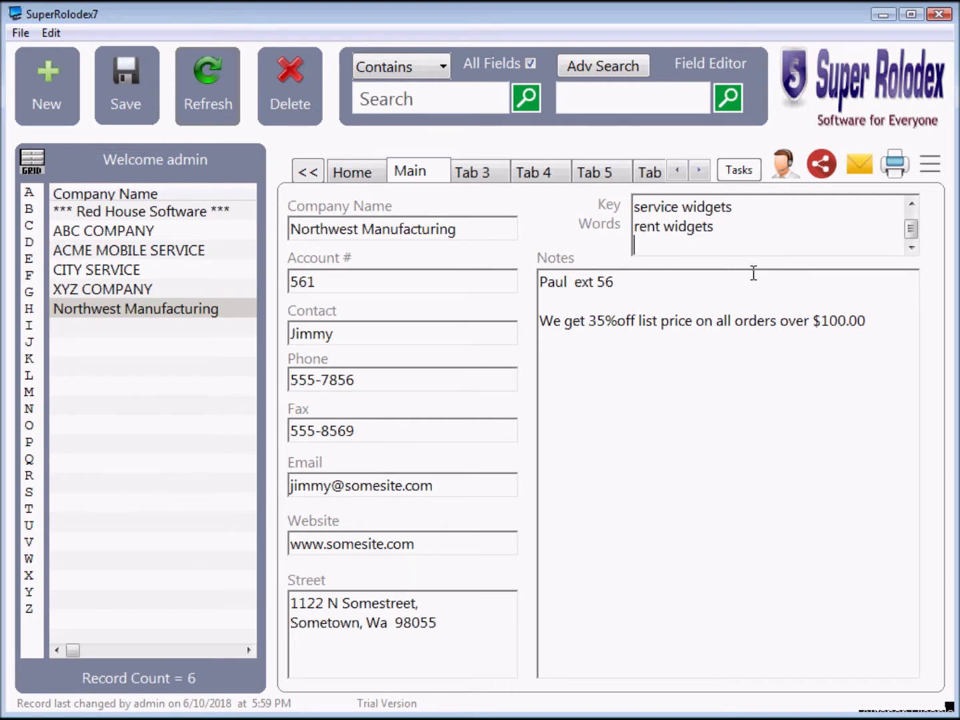
type("sell so")
type("affolding")
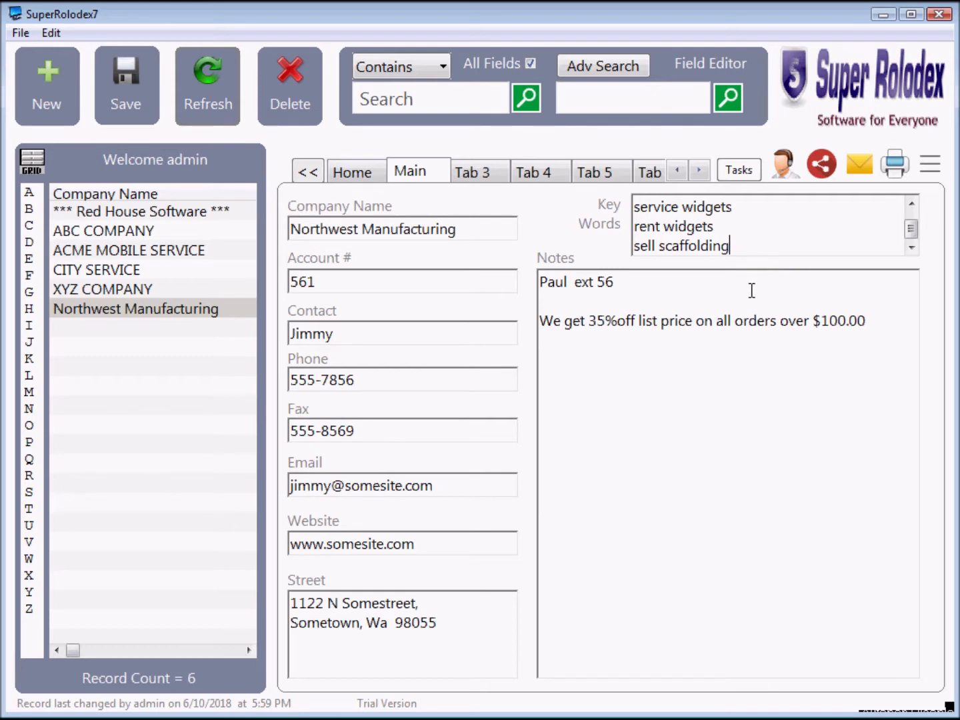
key("BackSpace")
type(", constructio")
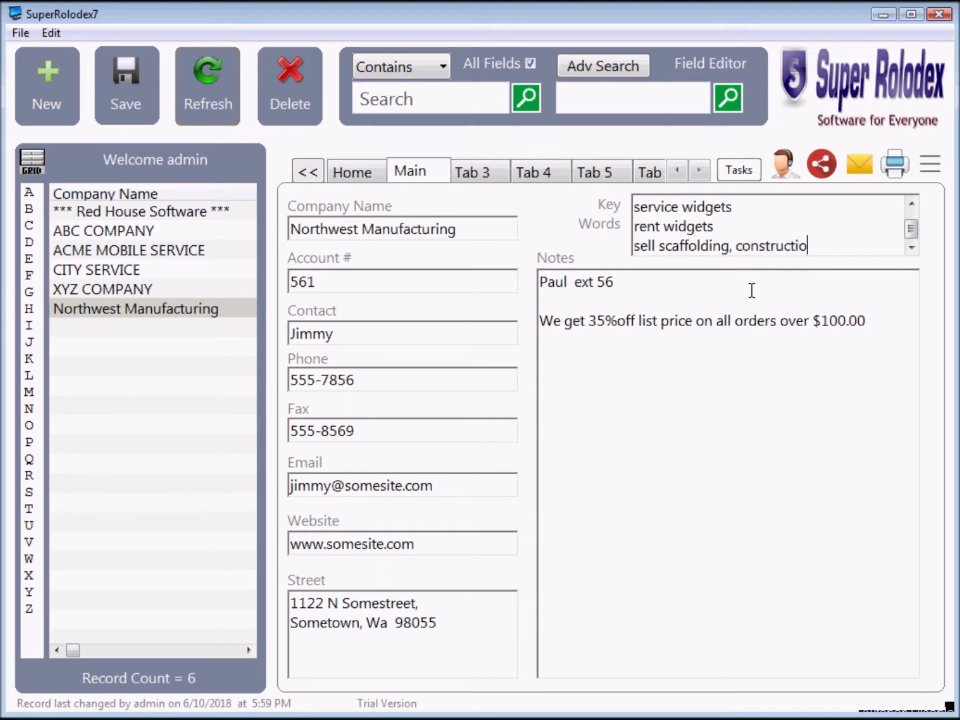
type("n equipment")
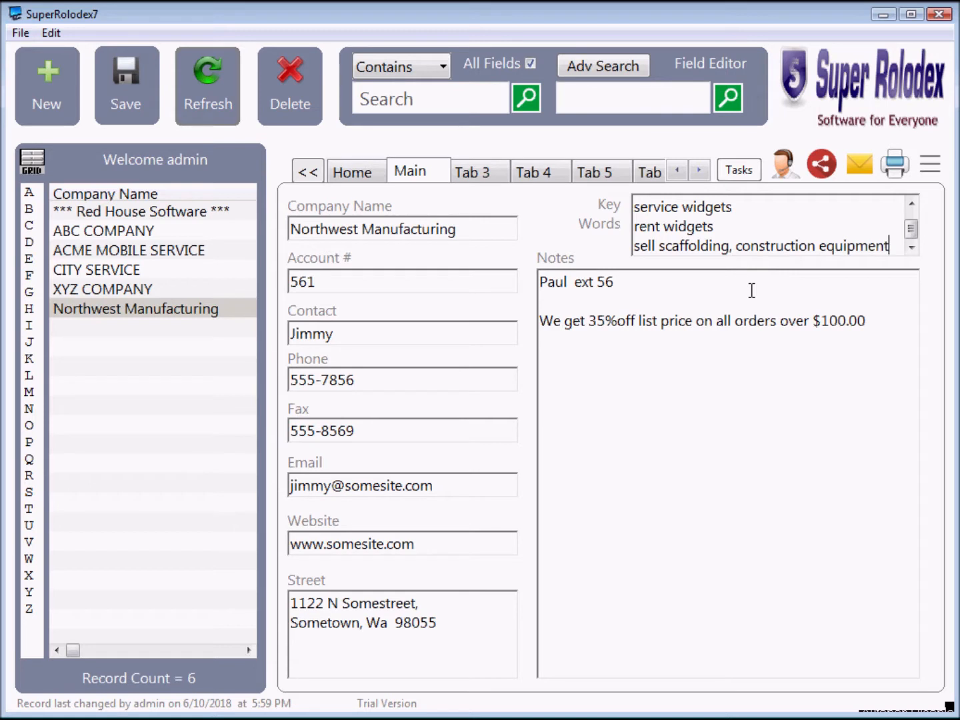
Step: Save Northwest Manufacturing so the new scaffolding key words line is stored
left_click(123, 105)
Step: Start deleting Northwest Manufacturing, then cancel so the record and its edits remain
left_click(285, 105)
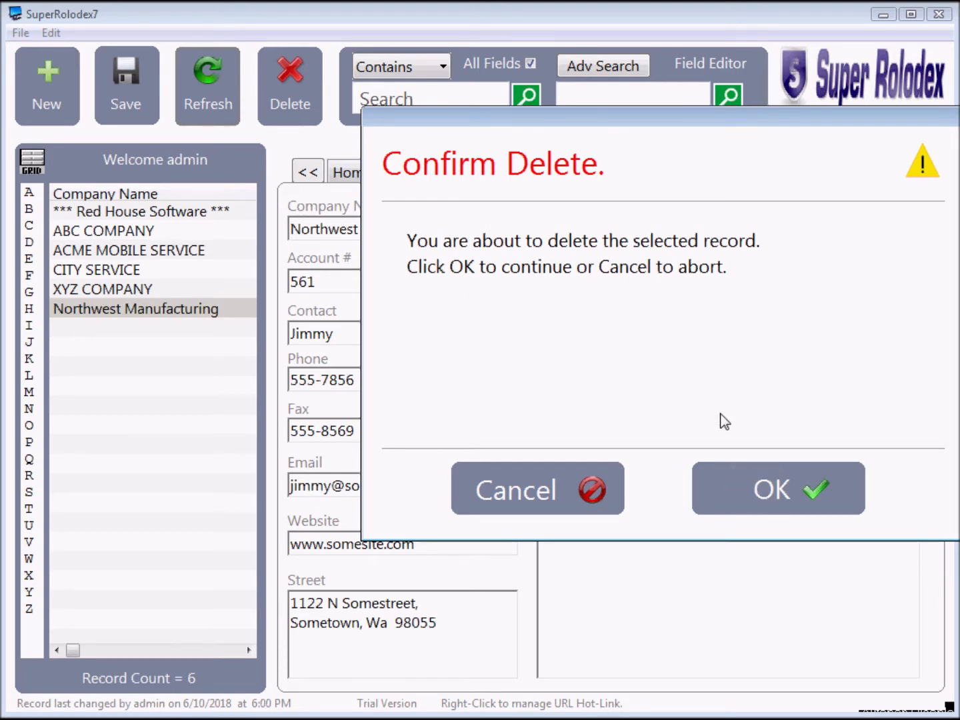
left_click(520, 494)
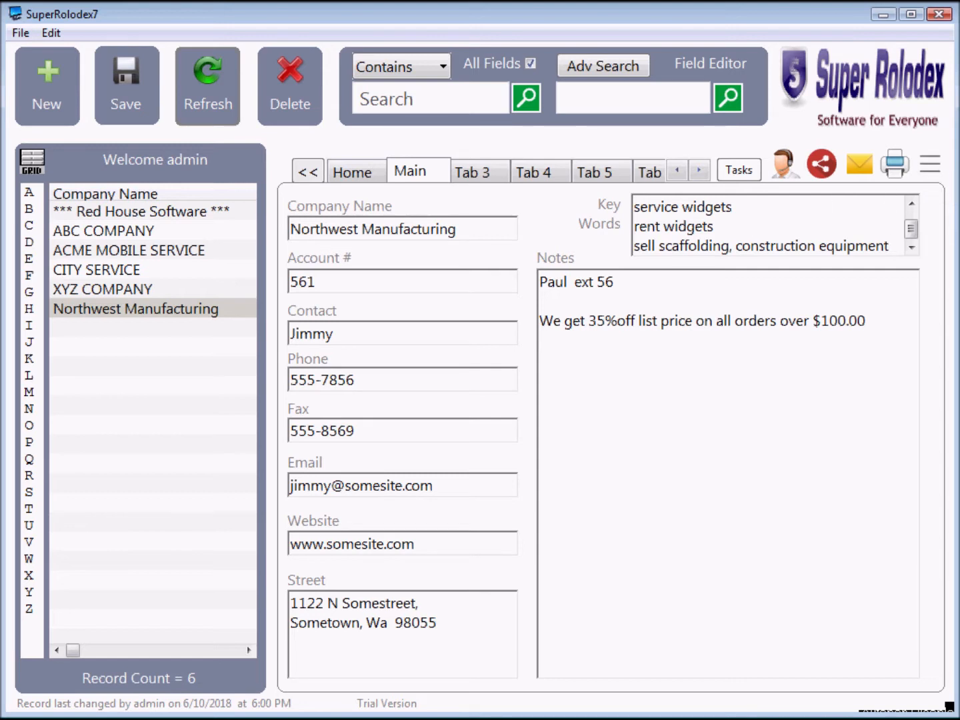
left_click(16, 36)
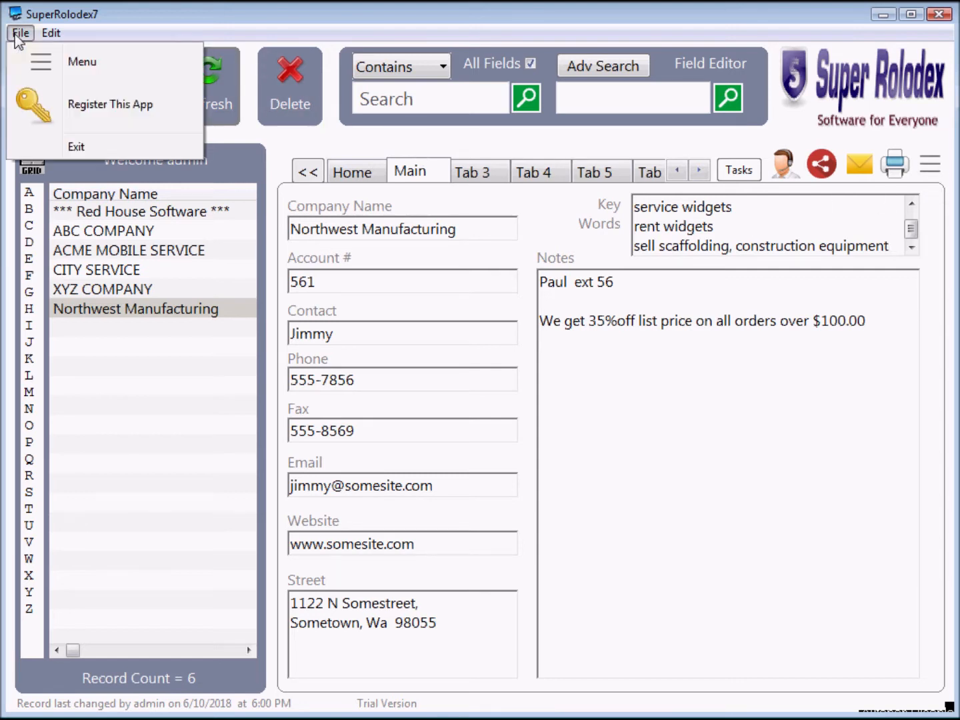
Step: From File > Menu, choose Delete All Records and confirm through to the last-chance prompt
left_click(45, 61)
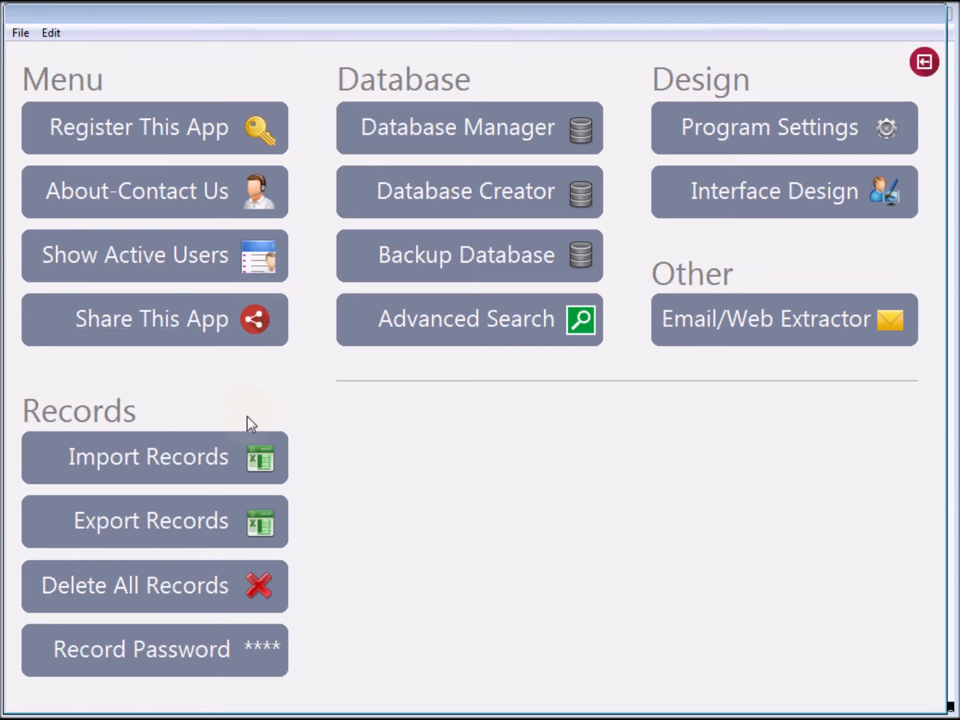
left_click(163, 591)
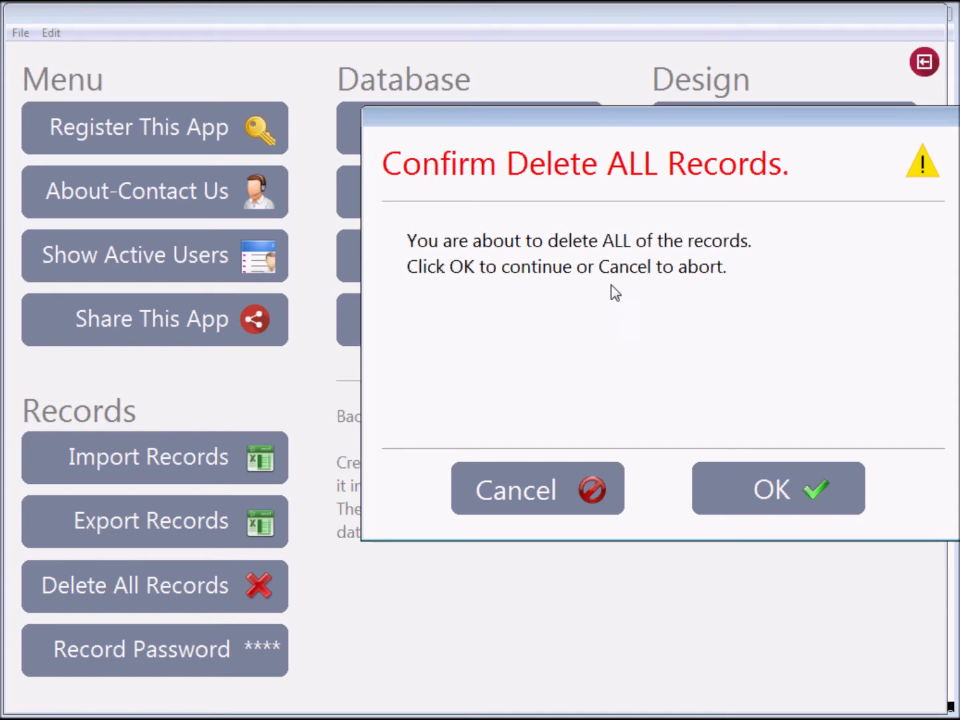
left_click(772, 488)
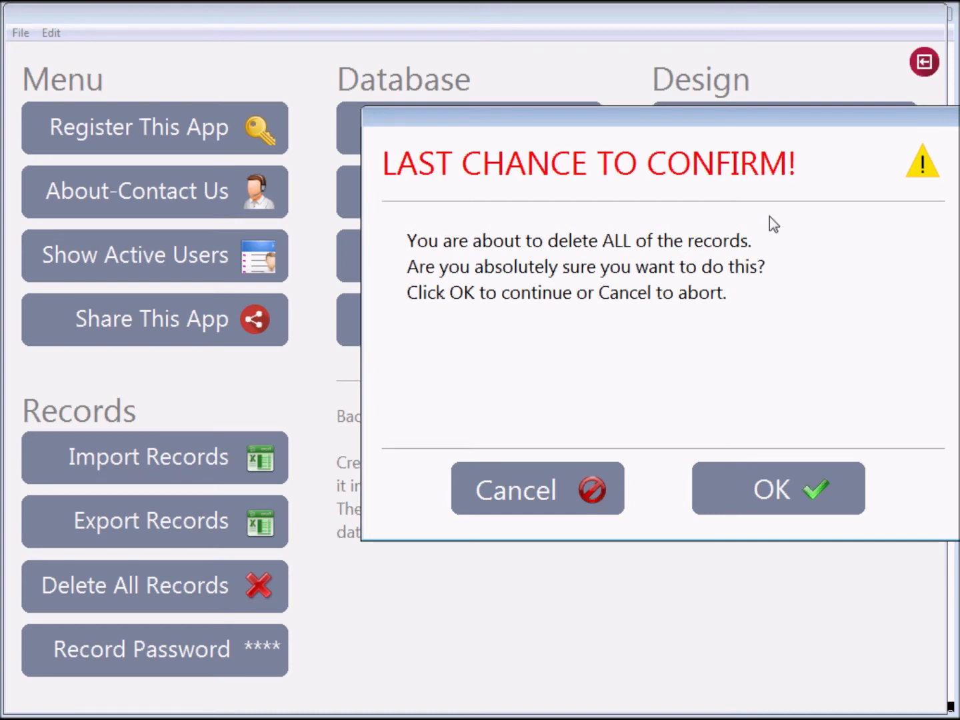
left_click(771, 493)
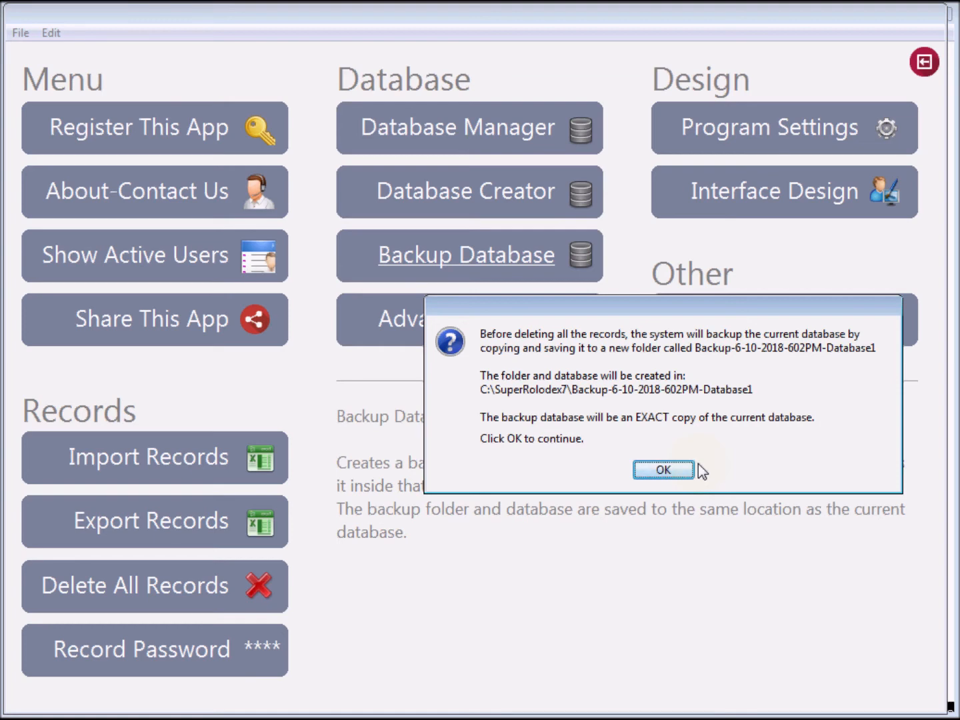
left_click(663, 469)
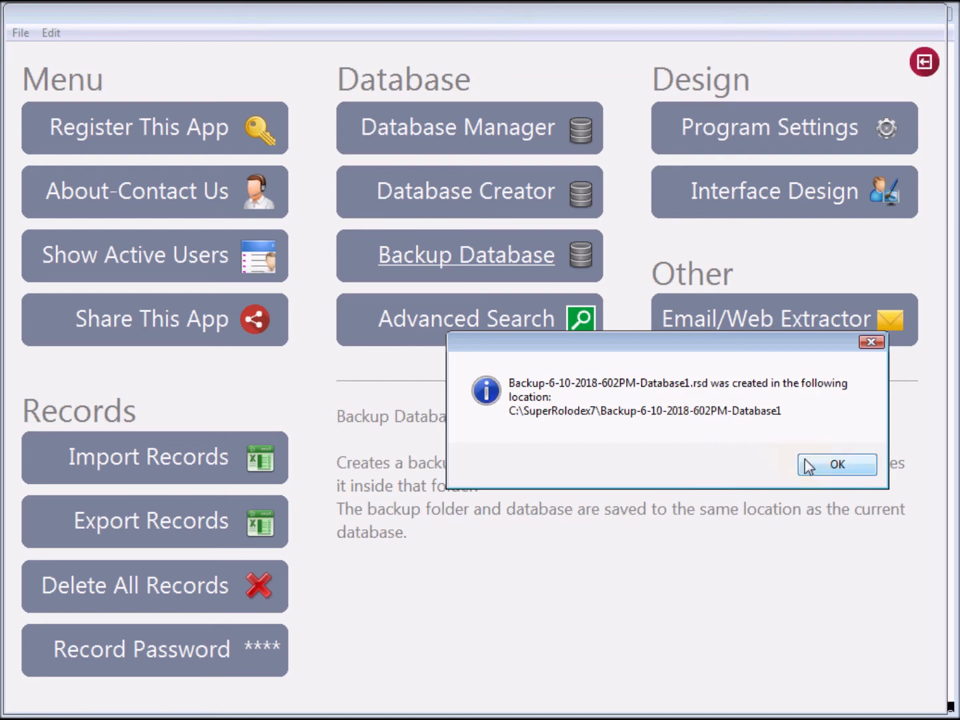
left_click(836, 464)
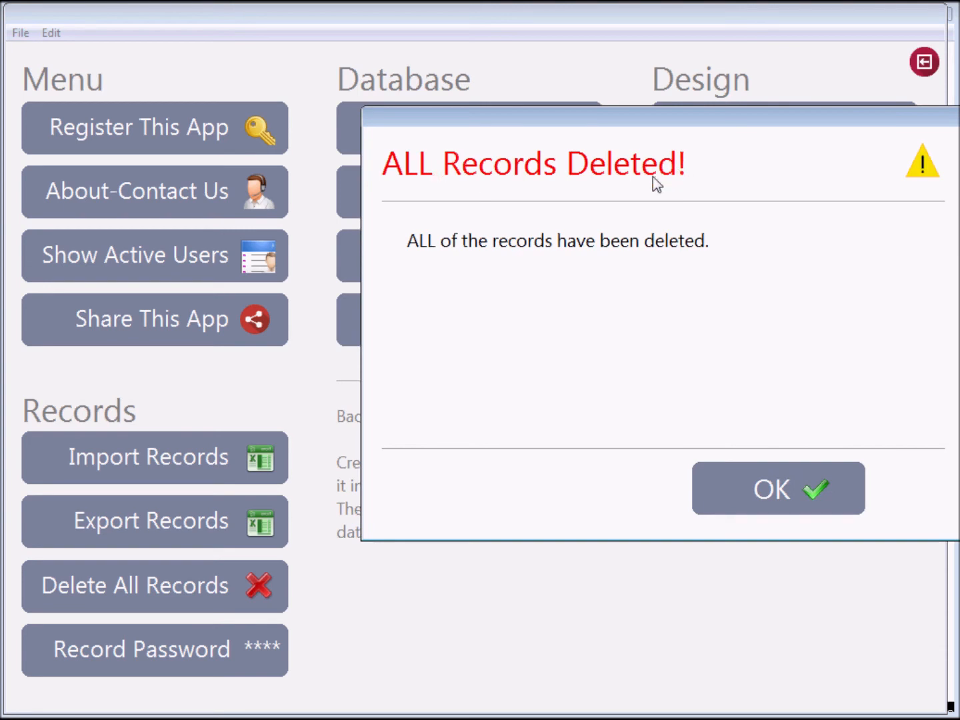
Step: Dismiss the ALL Records Deleted notice and exit the menu page to the record window
left_click(775, 500)
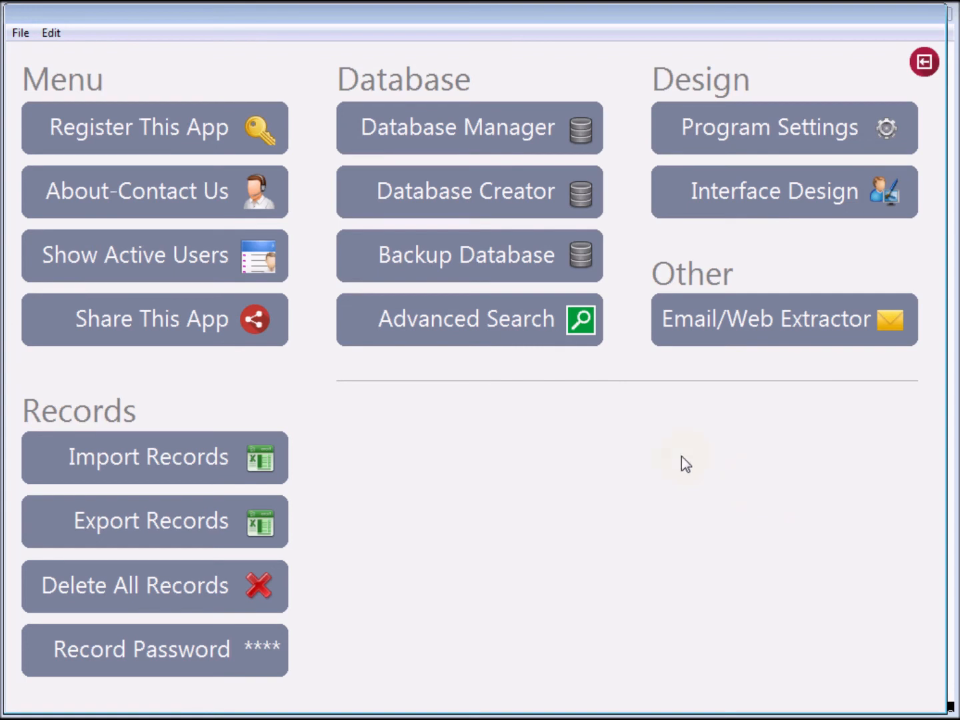
left_click(925, 62)
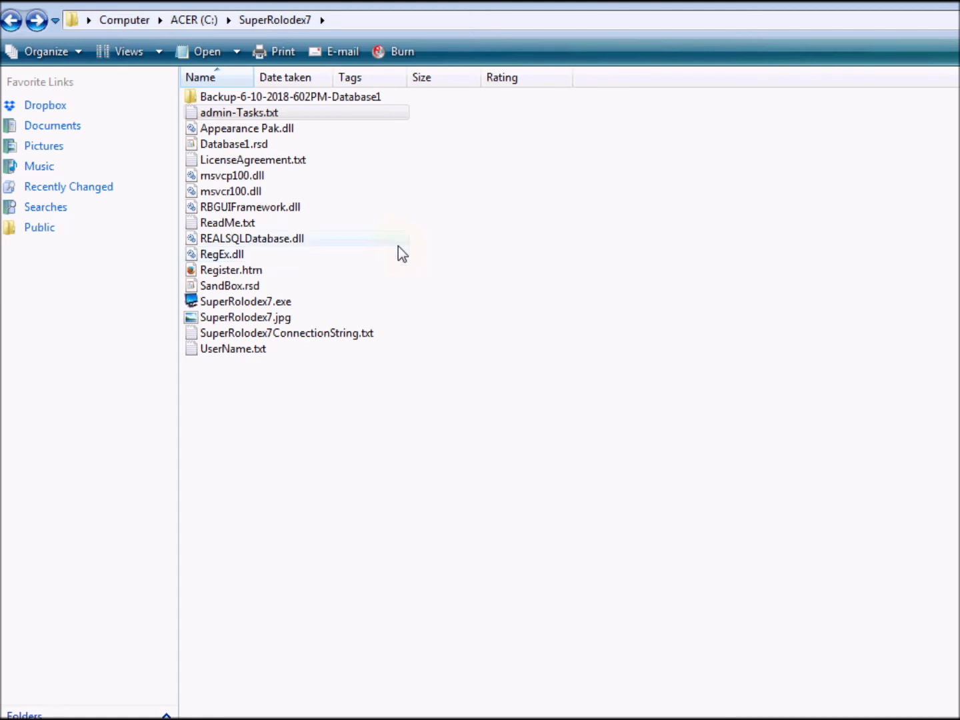
double_click(237, 98)
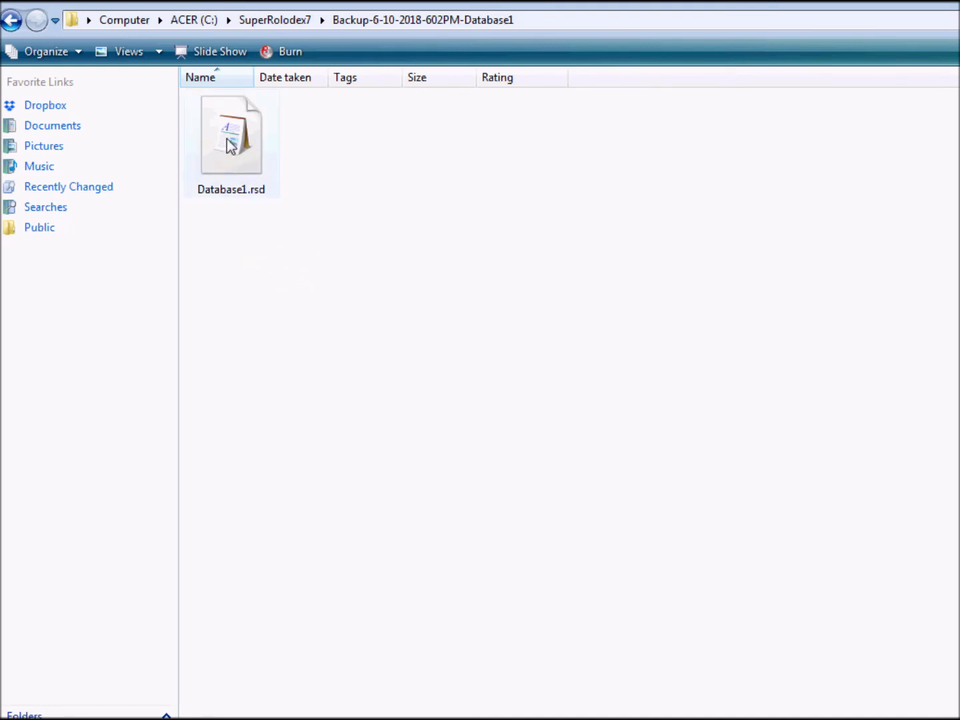
left_click(11, 21)
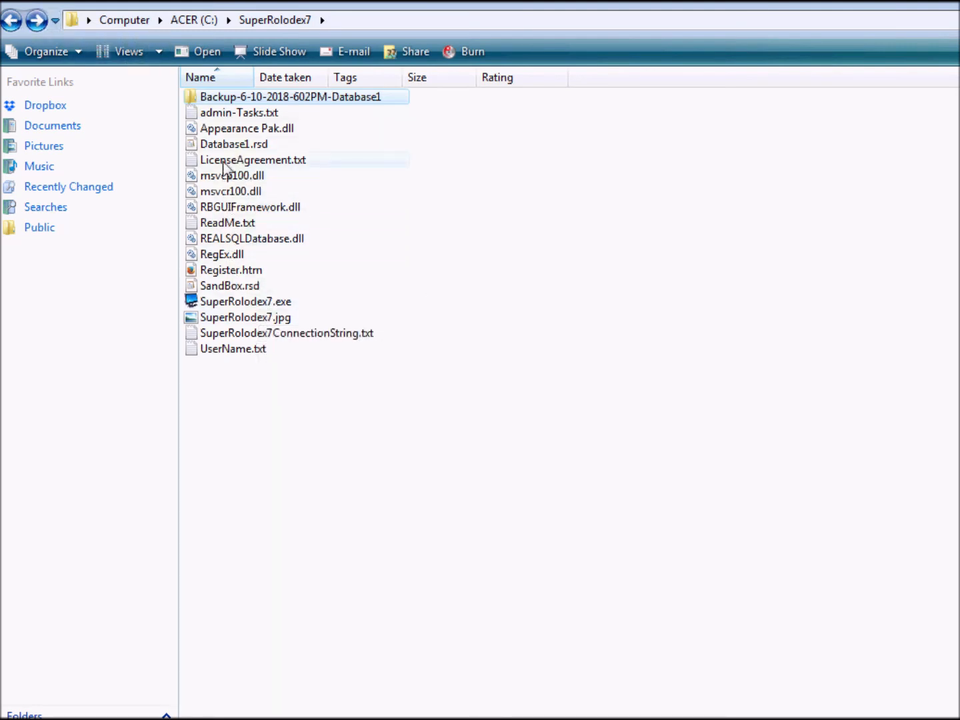
left_click(234, 143)
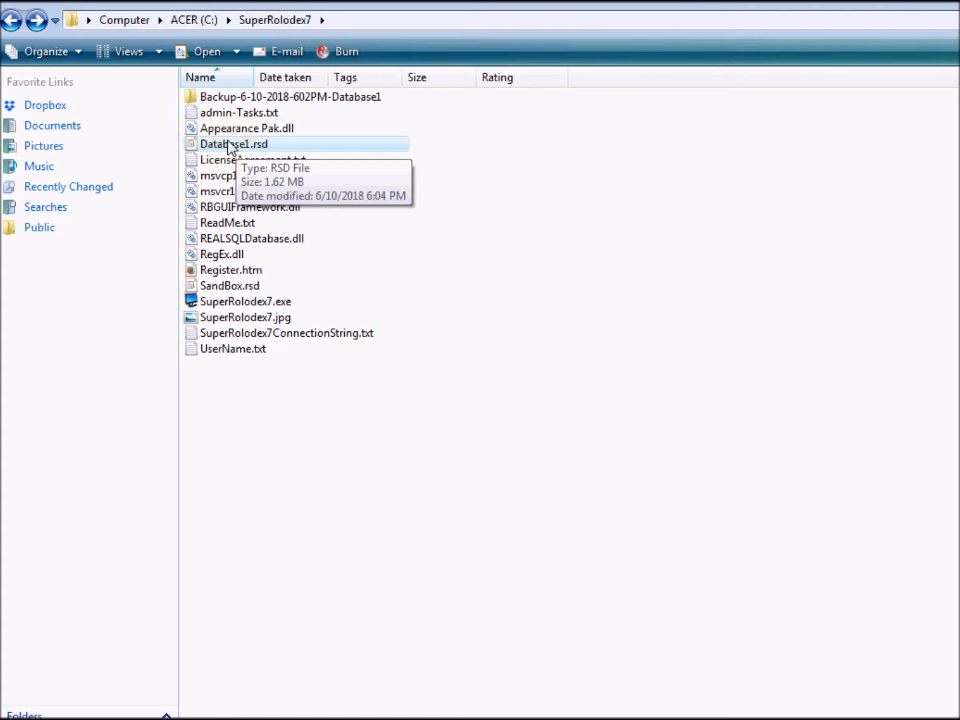
Step: Try deleting Database1.rsd, cancel the file-in-use error, and close SuperRolodex7 to unlock it
right_click(229, 141)
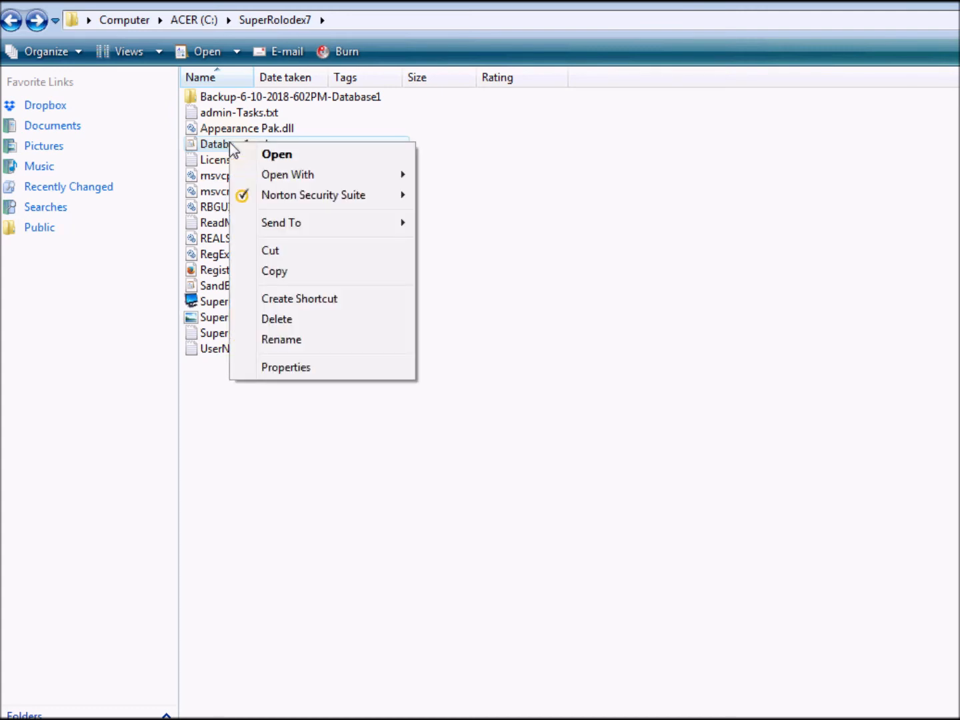
left_click(297, 321)
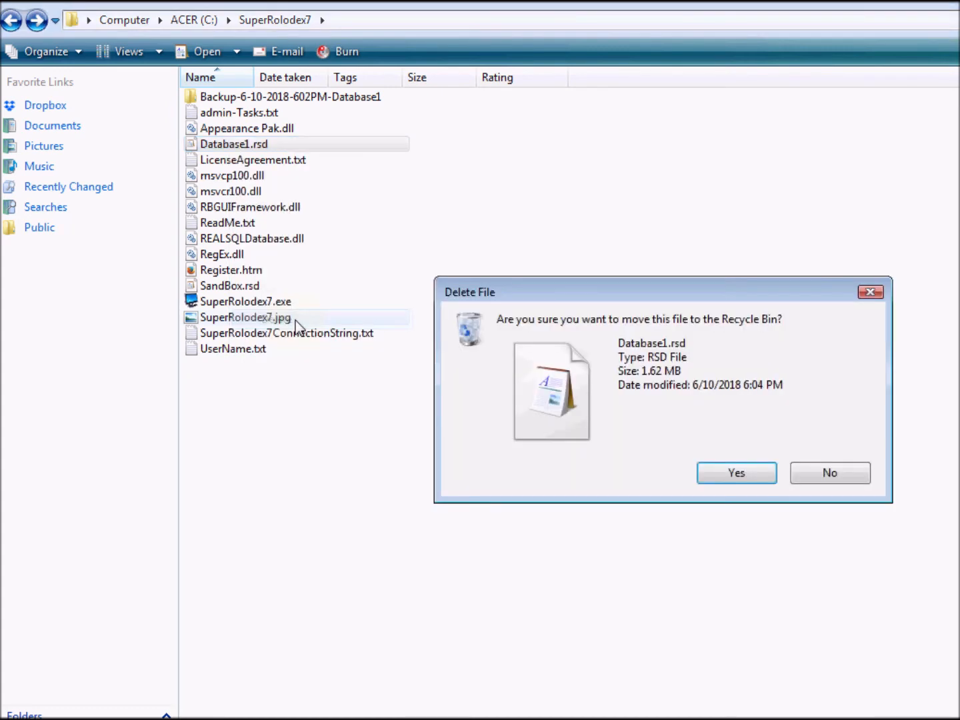
left_click(736, 473)
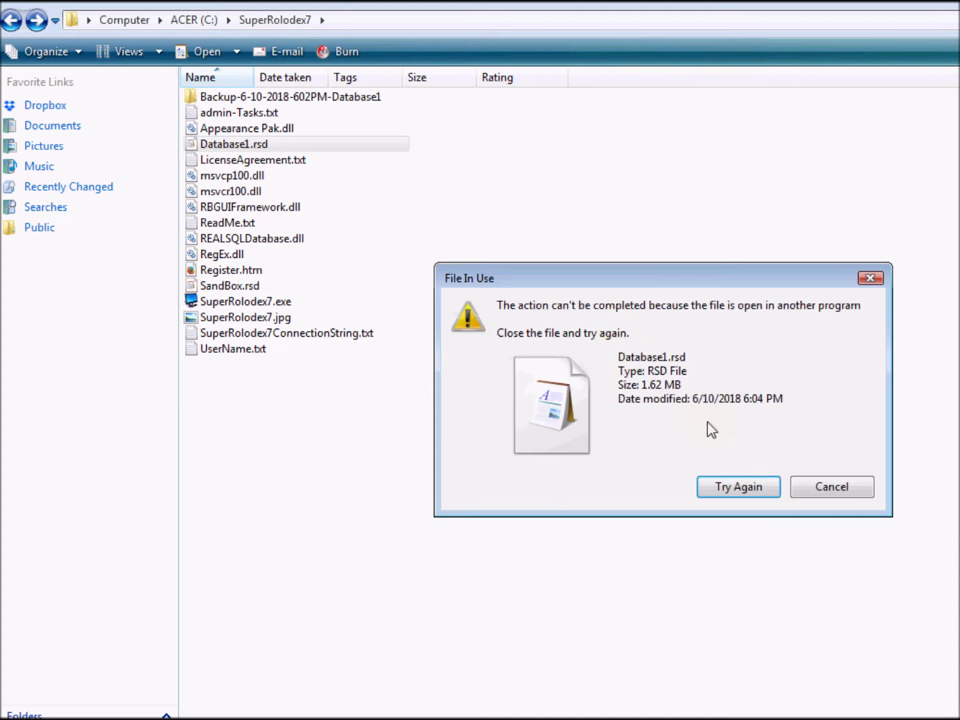
left_click_drag(641, 279, 448, 219)
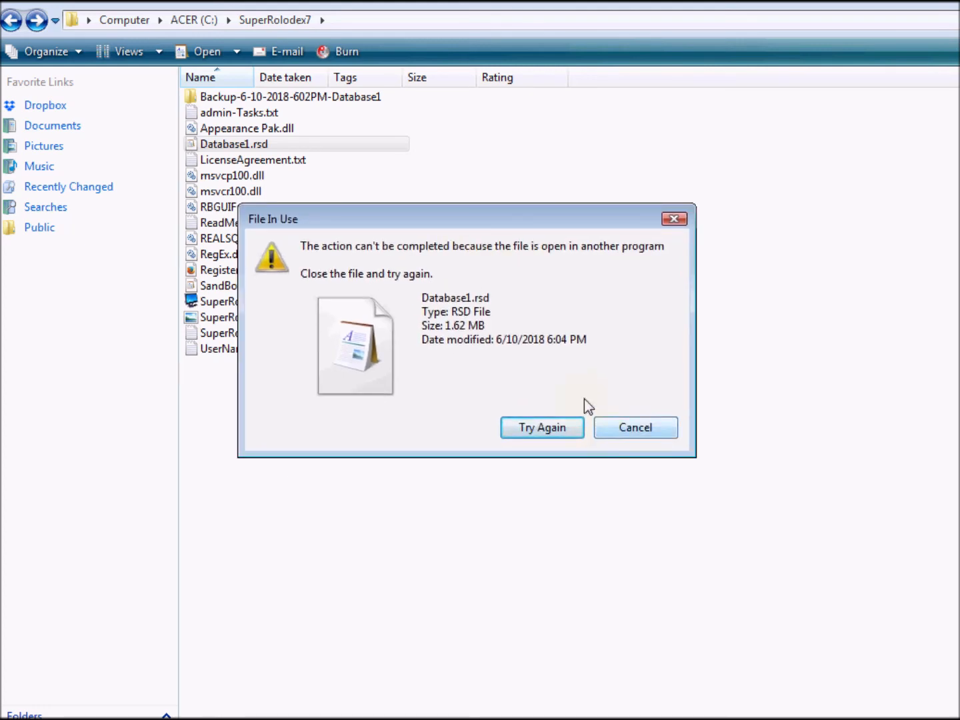
left_click(641, 430)
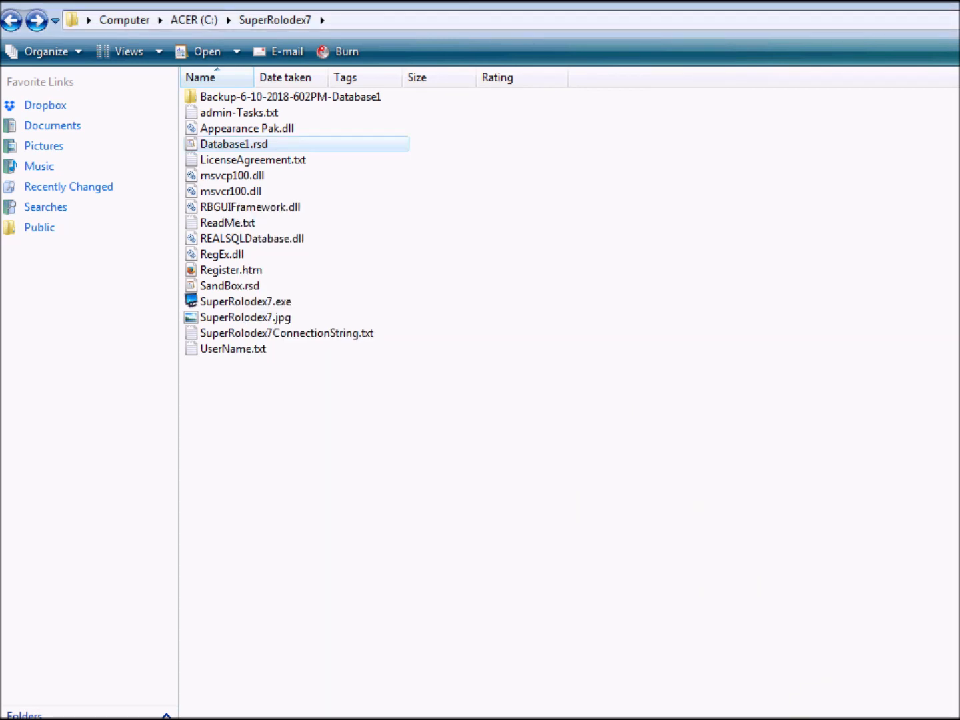
key("alt+Tab")
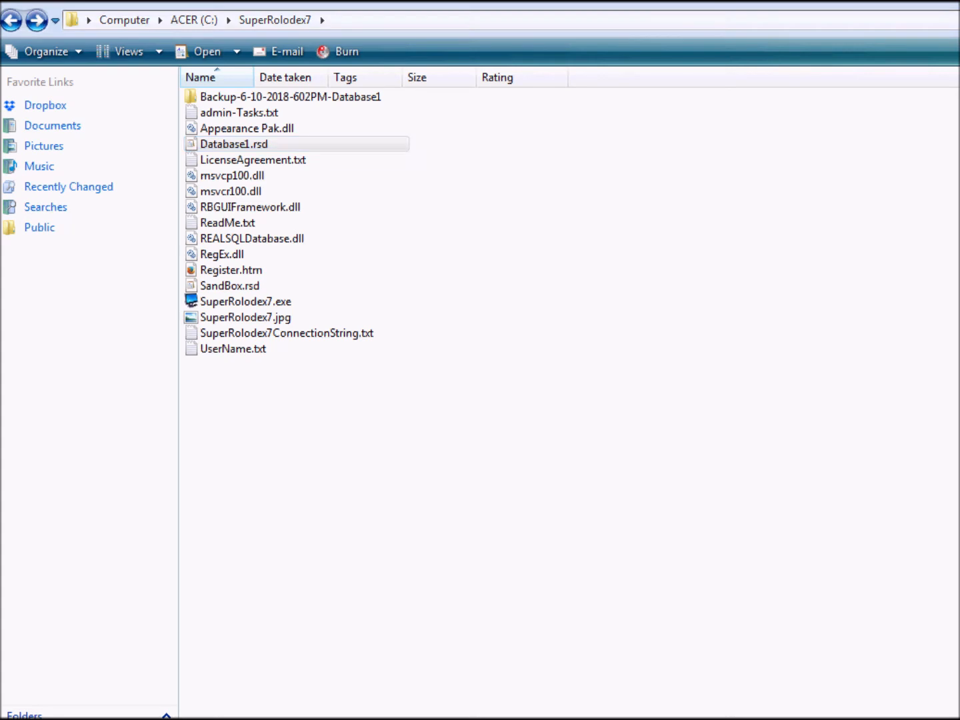
left_click(939, 16)
Step: Delete Database1.rsd from C:\SuperRolodex7 to the Recycle Bin
right_click(236, 149)
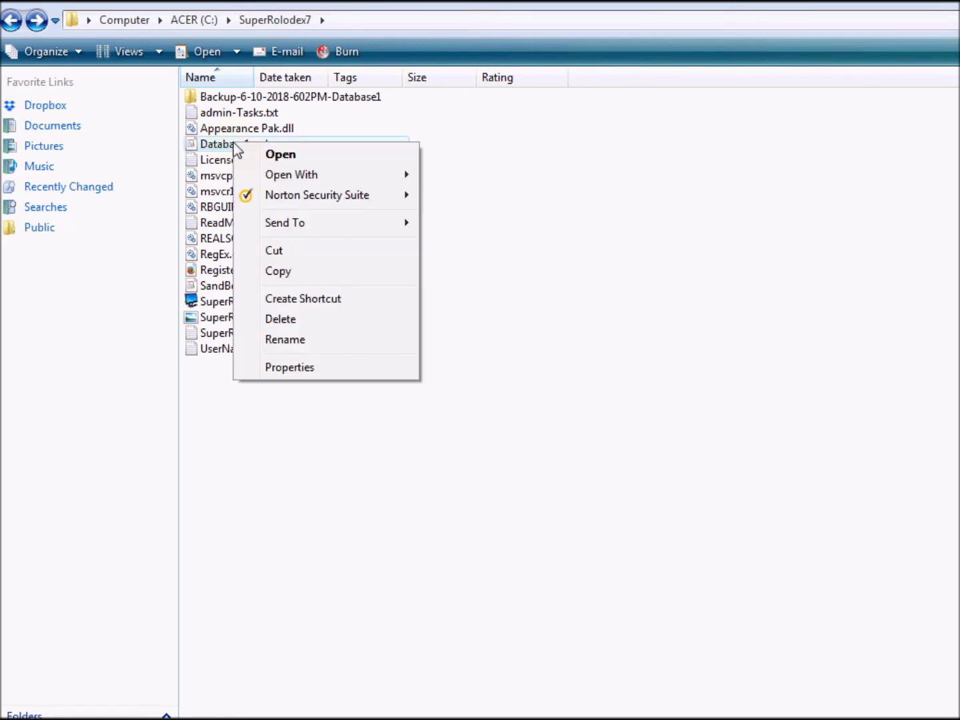
left_click(298, 321)
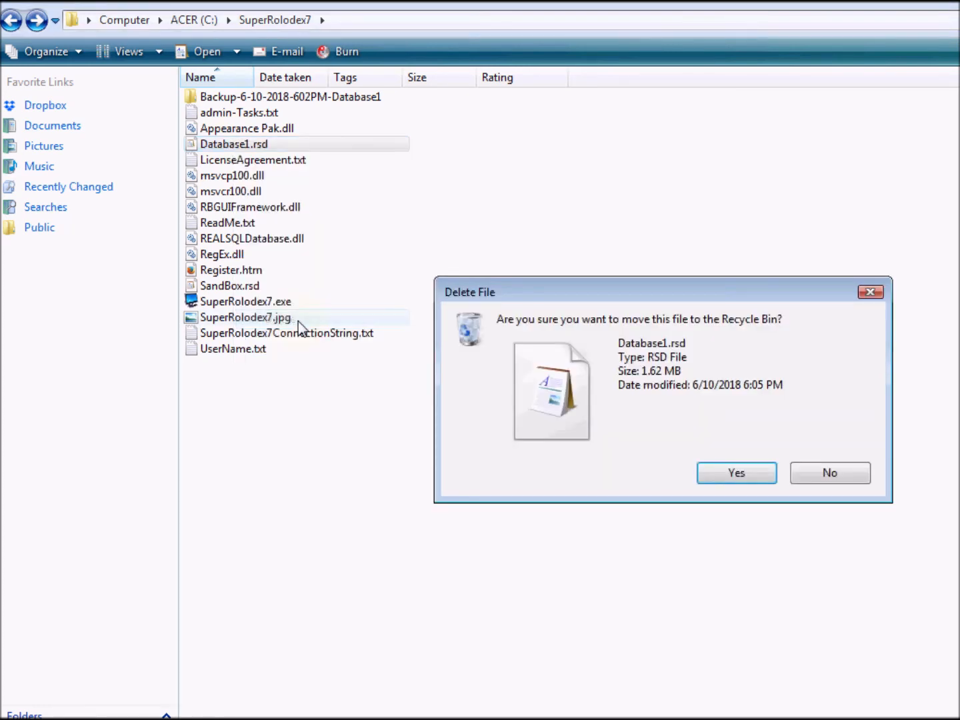
left_click(746, 473)
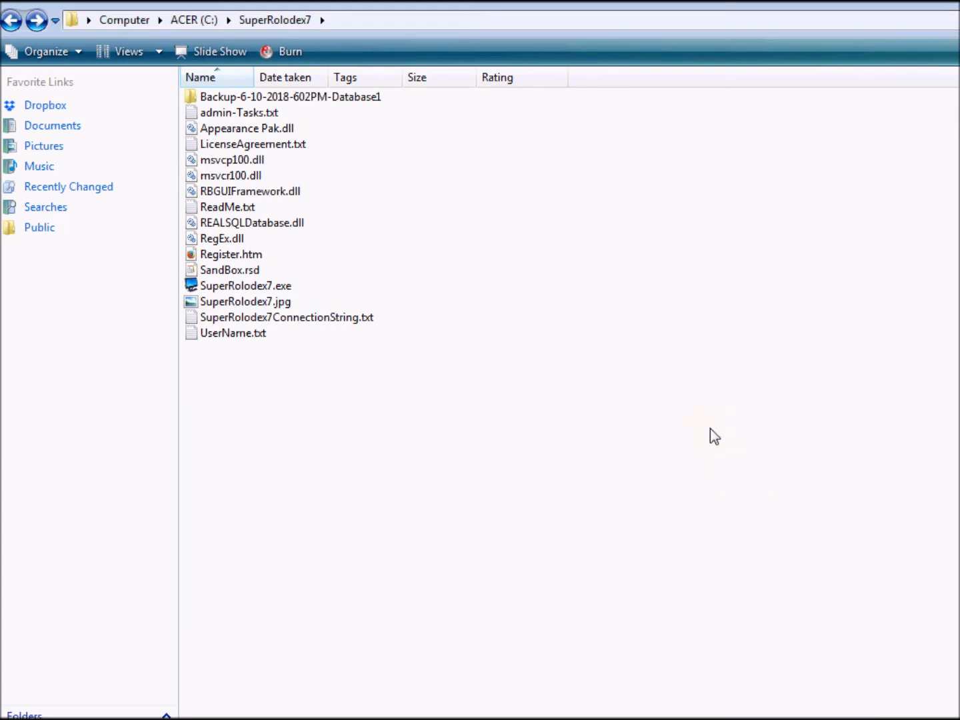
double_click(227, 97)
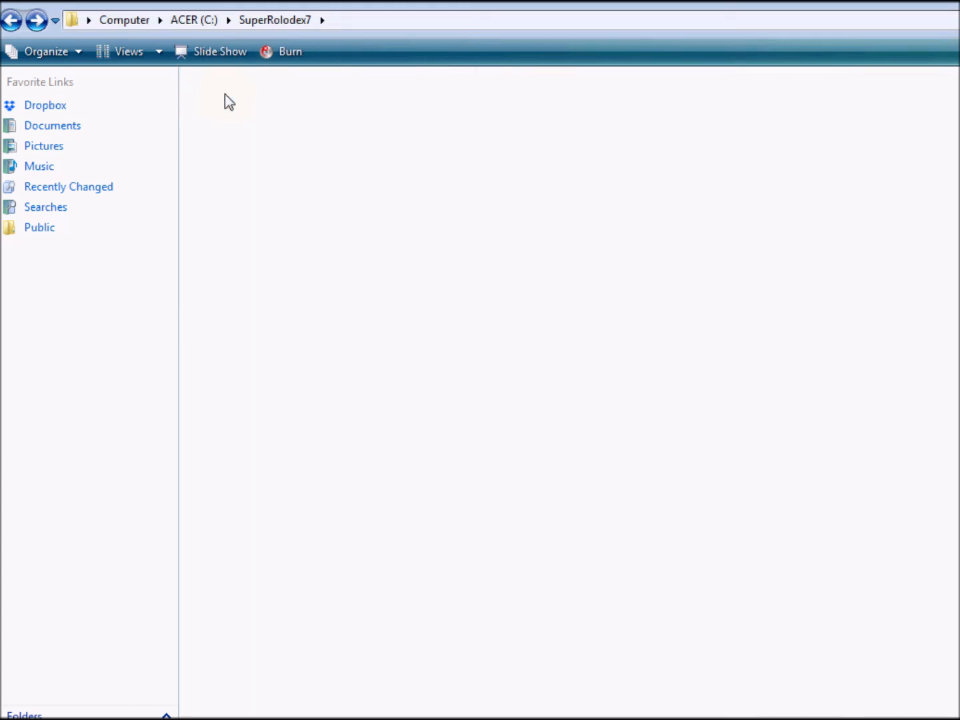
right_click(224, 136)
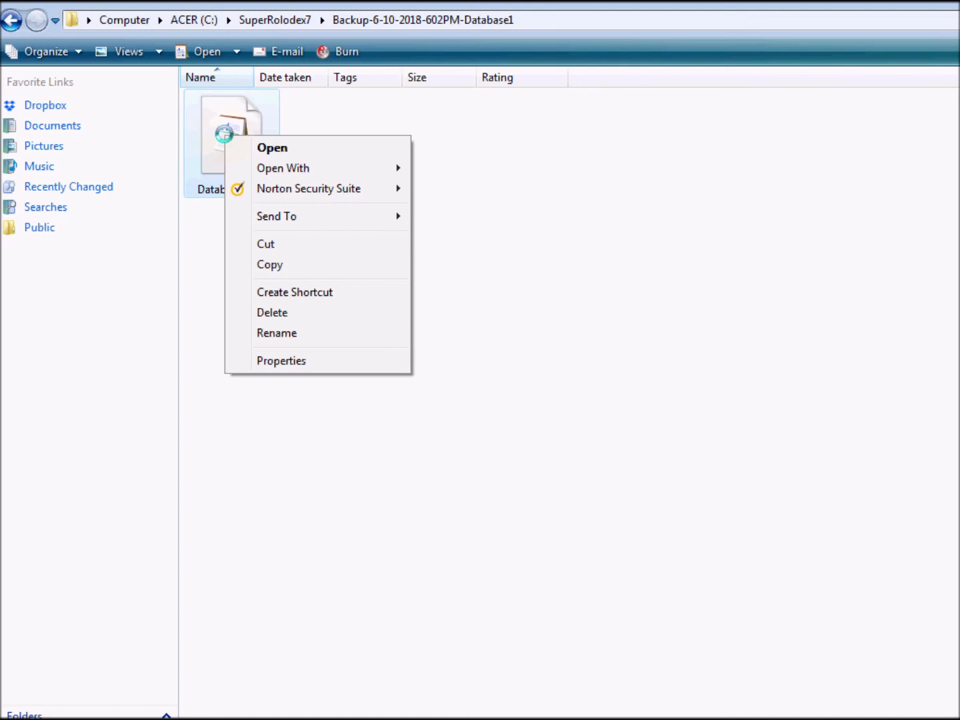
left_click(282, 267)
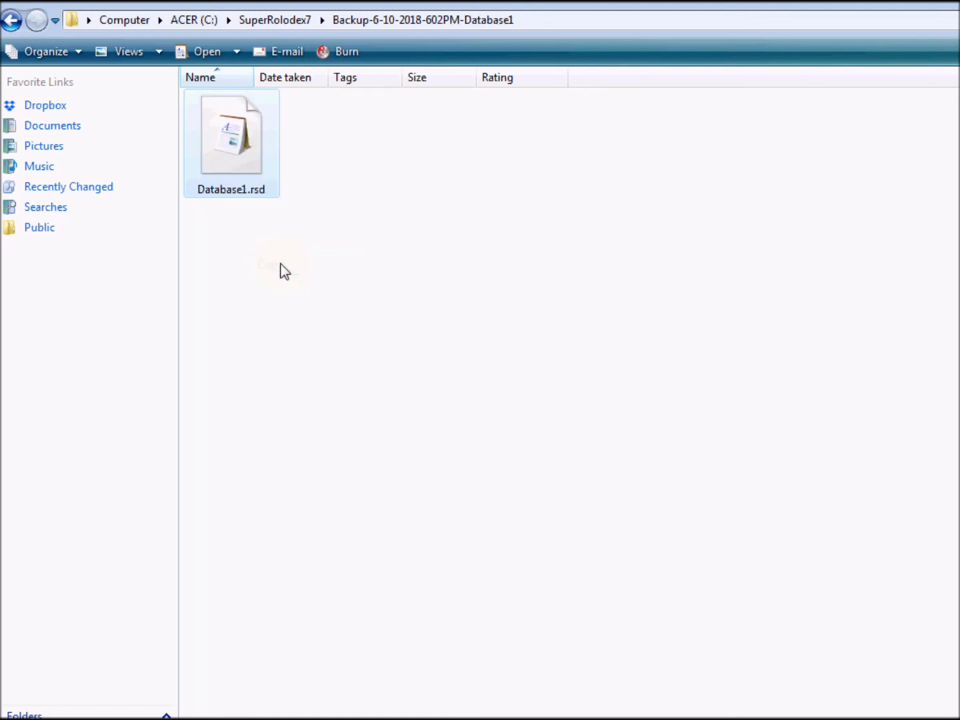
left_click(11, 20)
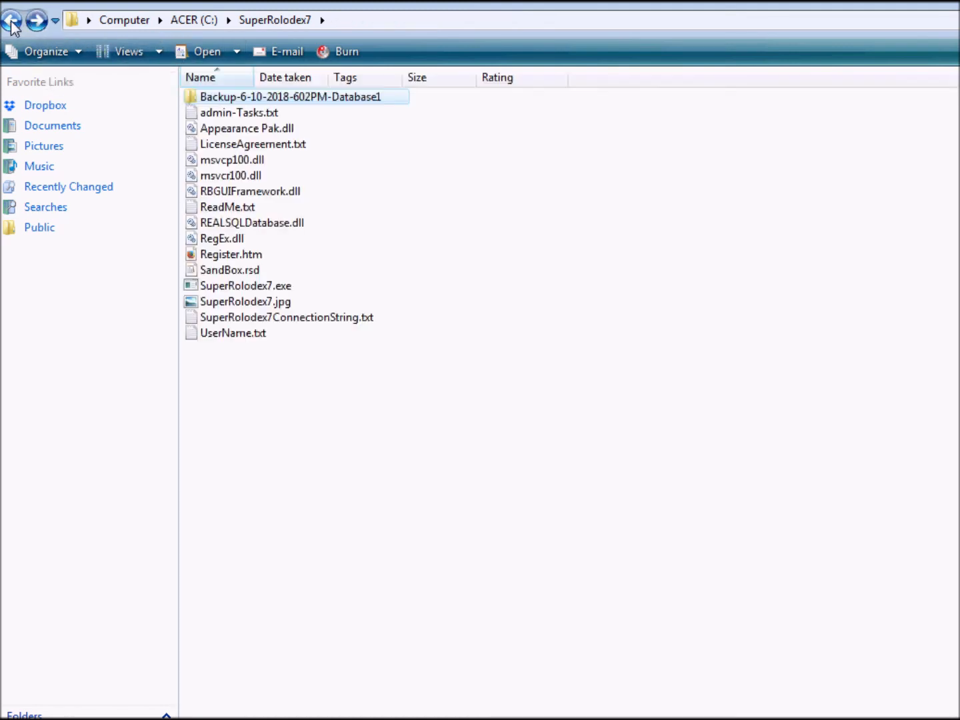
right_click(251, 375)
left_click(308, 527)
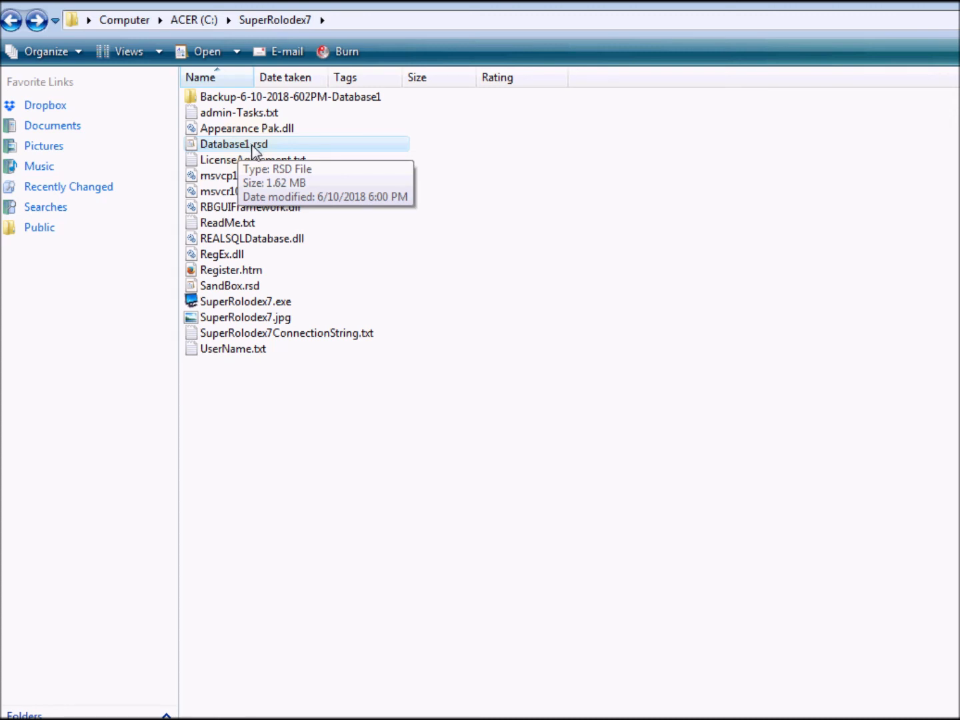
Step: Launch SuperRolodex7.exe and log in with the administrator account's password
double_click(230, 303)
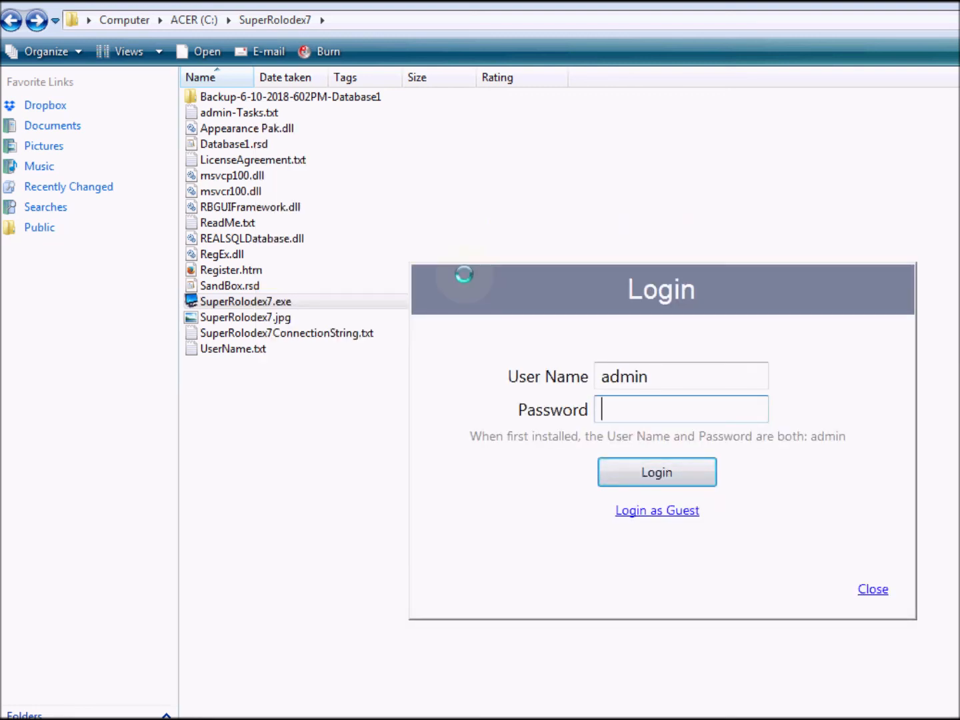
type("admin")
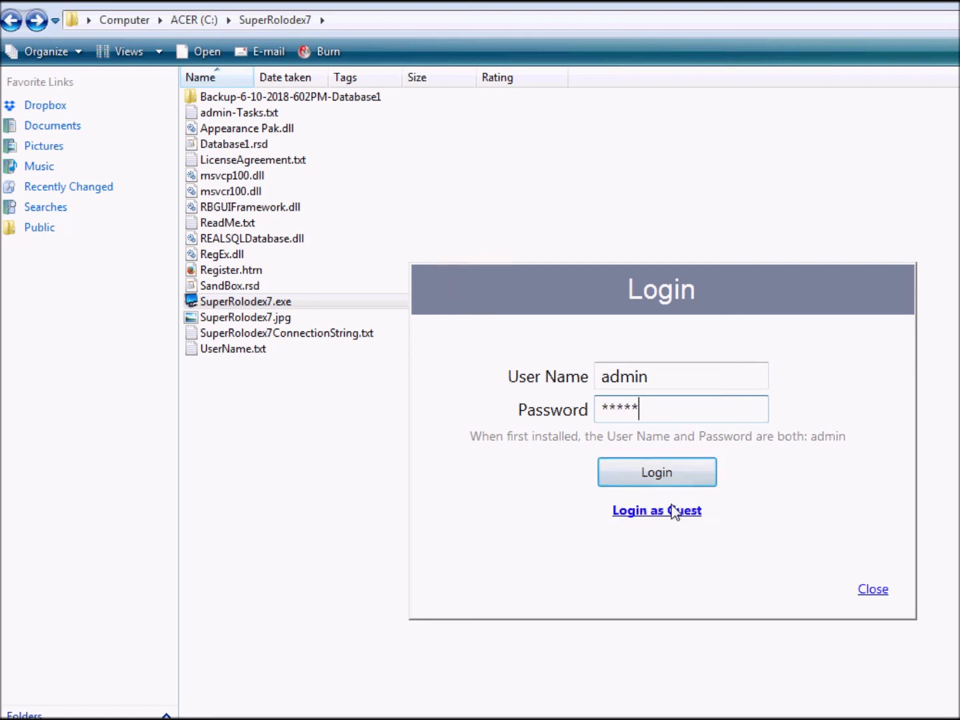
left_click(653, 477)
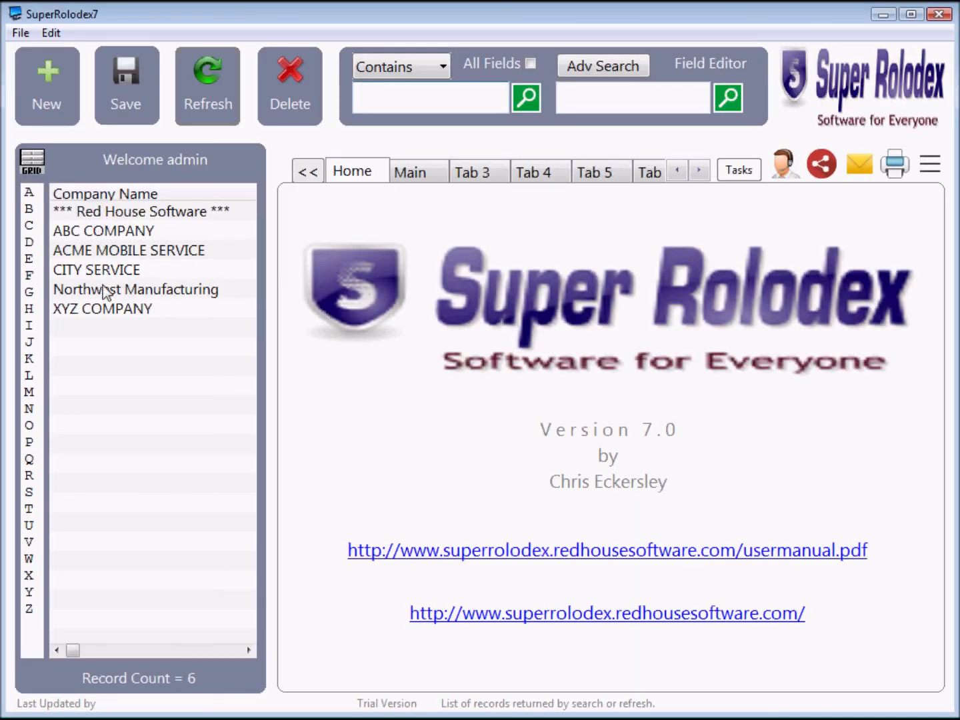
Step: View the ABC COMPANY and ACME MOBILE SERVICE records to confirm their restored details
left_click(101, 231)
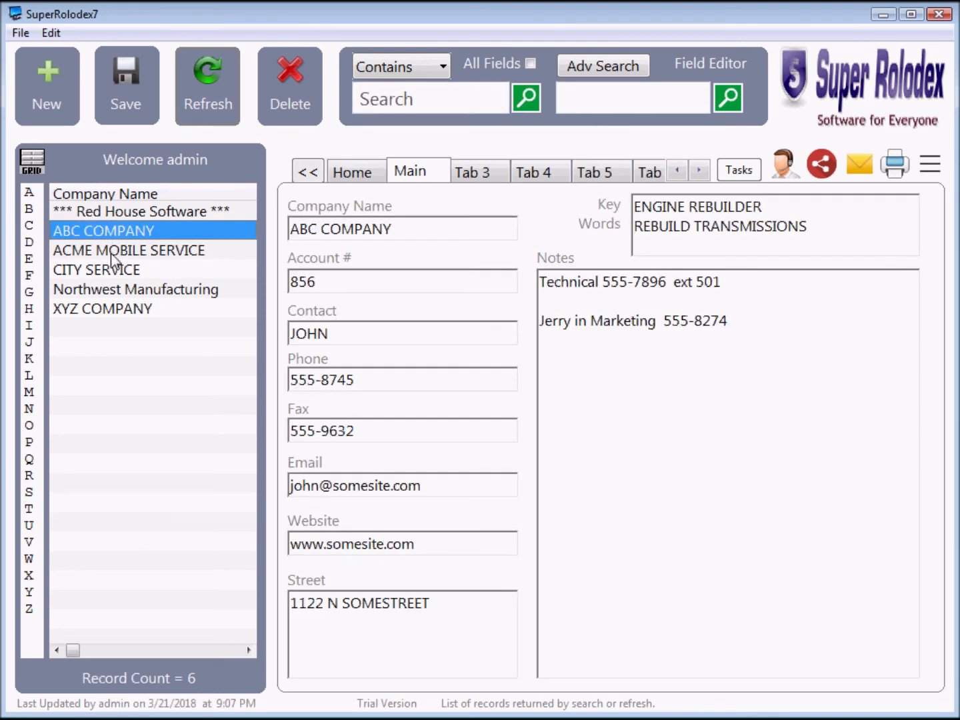
left_click(111, 255)
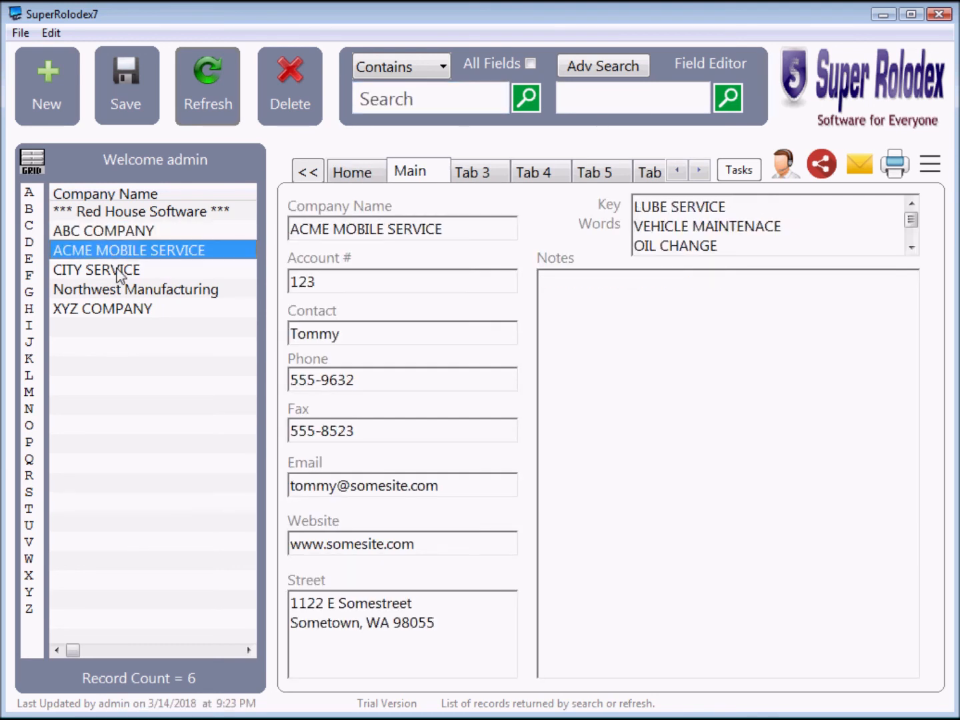